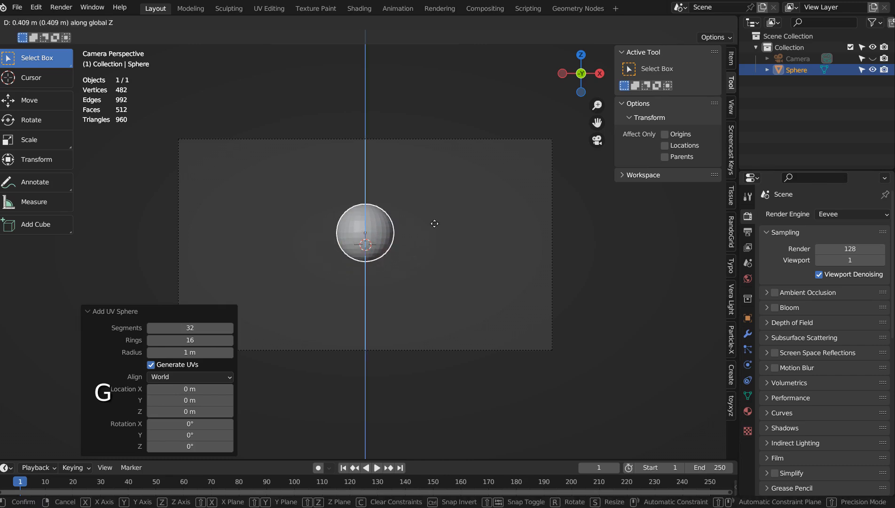
- Raise the sphere along Z and flatten it vertically to about 0.725 scale
left_click(432, 210)
key("s")
key("z")
left_click(415, 210)
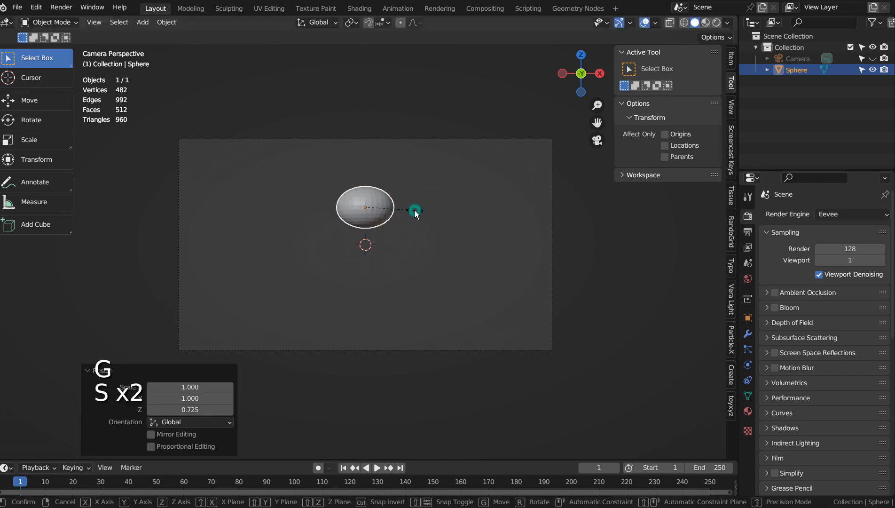
- Enlarge the flattened sphere evenly to form the head and give it a level 3 subdivision
key("s")
left_click(450, 212)
key("ctrl+3")
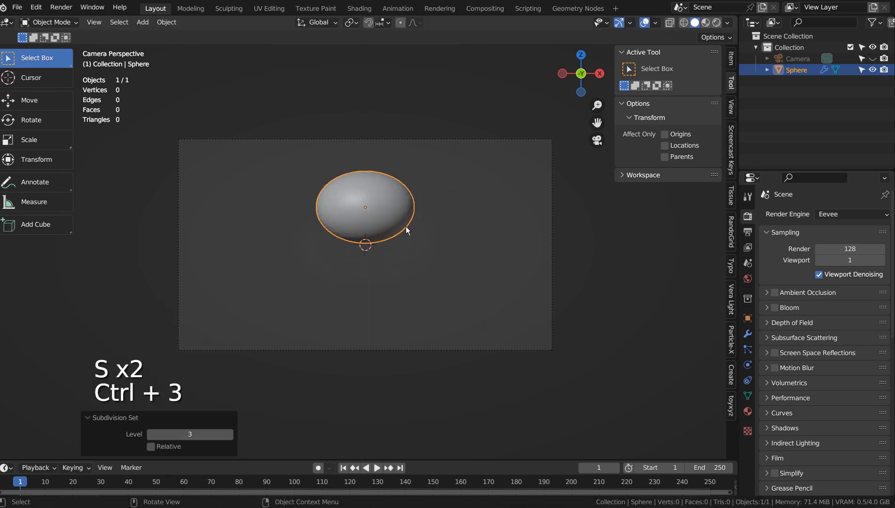
- Duplicate the head about 2.09 m straight down and narrow the copy along X to about 0.446 scale as the body
key("shift+d")
key("z")
left_click(465, 308)
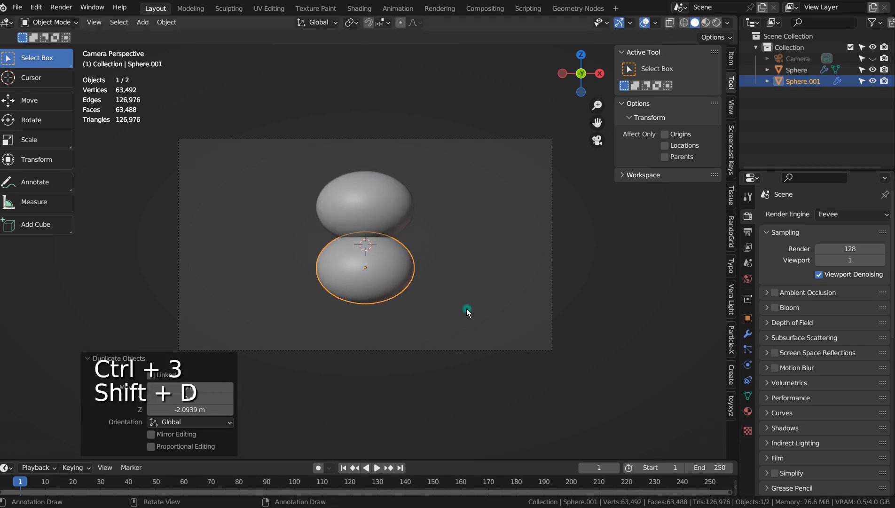
key("s")
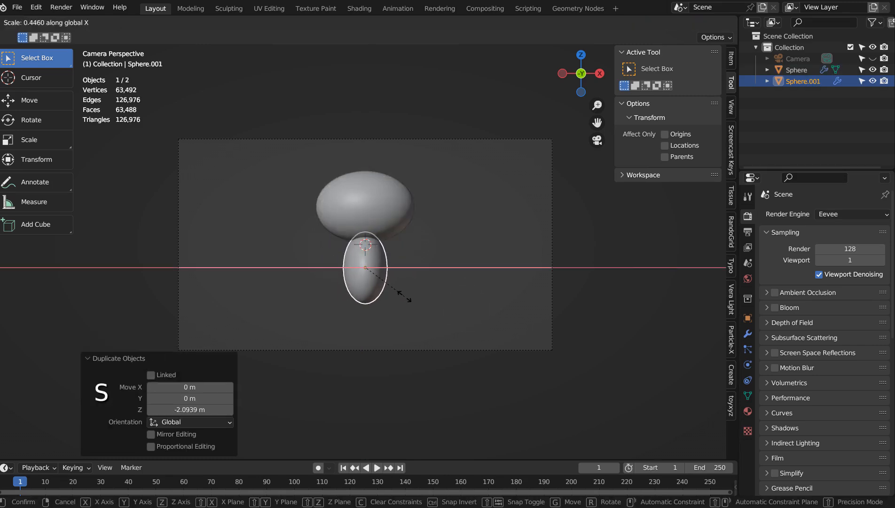
left_click(406, 296)
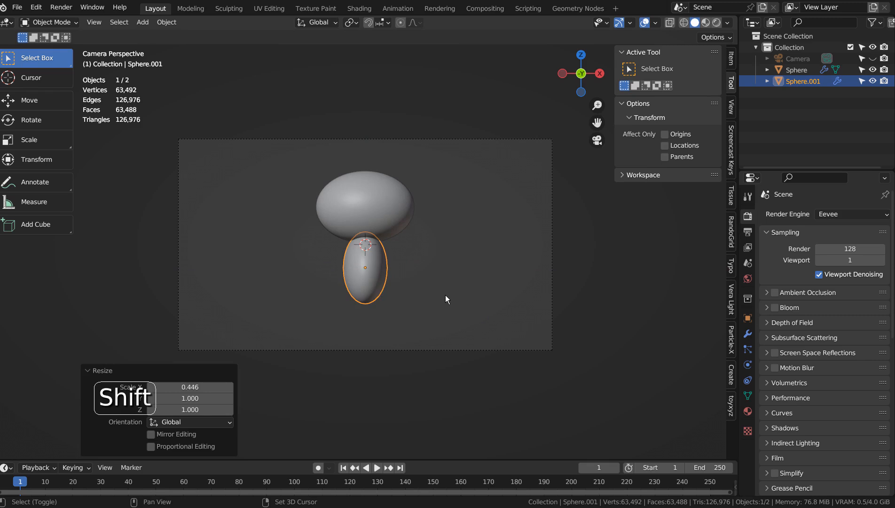
- Duplicate the body about 1.18 m toward negative X and rotate the copy about 58° as the first arm
key("shift+d")
left_click(411, 295)
key("r")
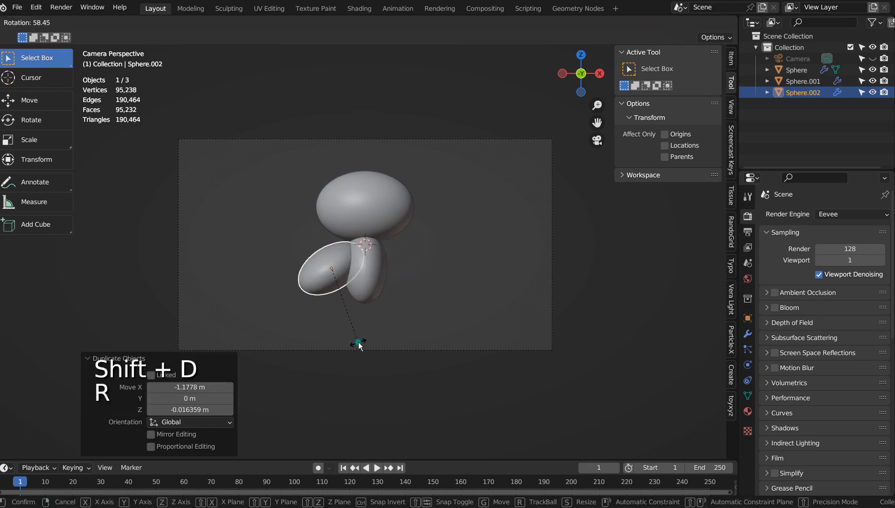
left_click(358, 341)
- Scale the first arm evenly to about 0.461 and stretch it along X to about 3.03
key("s")
left_click(365, 312)
key("s")
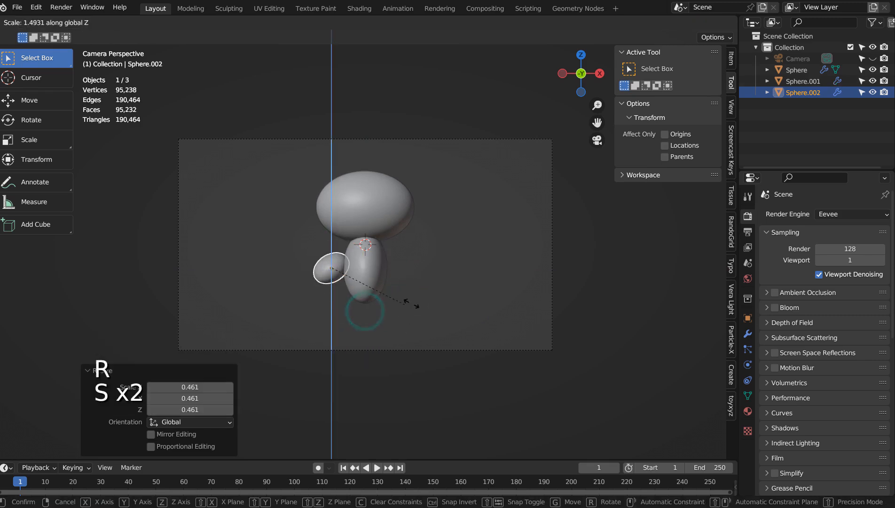
key("x")
left_click(495, 286)
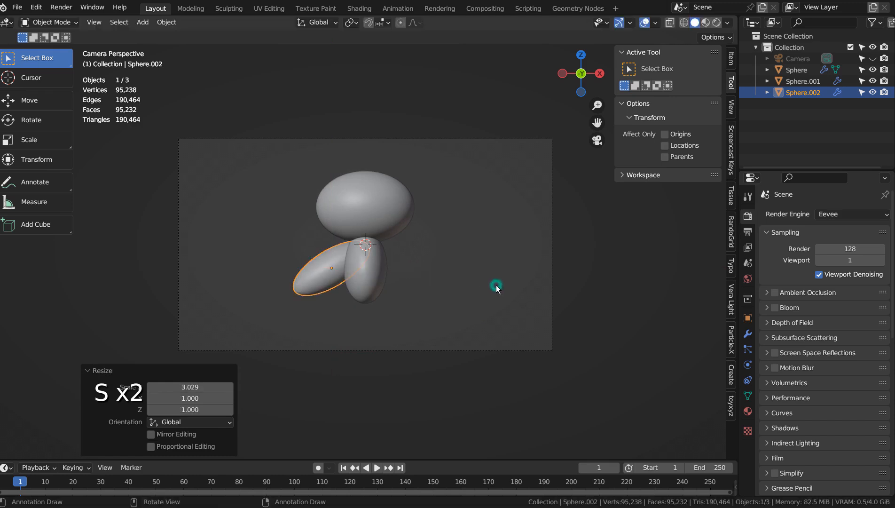
- Slim the first arm by shrinking it evenly again and stretching it along X to about 2.07
key("s")
left_click(398, 286)
key("s")
key("x")
left_click(474, 275)
- Move the first arm slightly up toward the top of the body and rotate it about -8.1°
key("g")
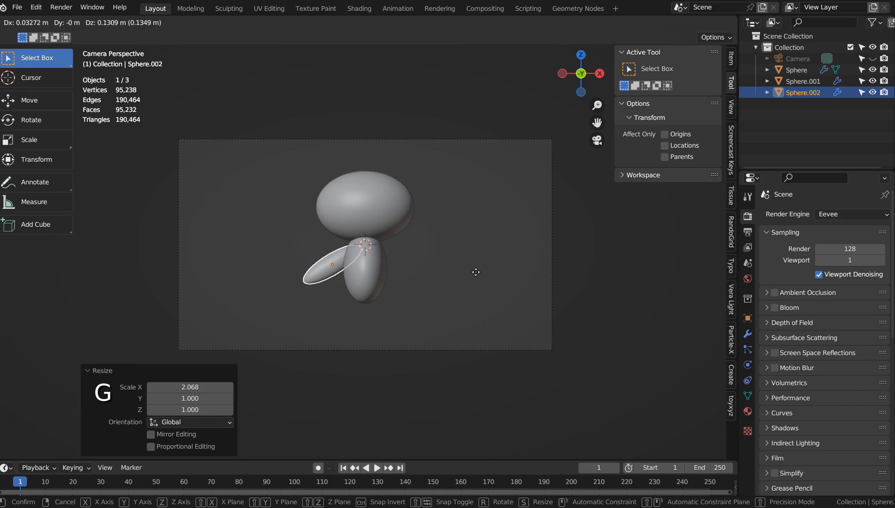
left_click(475, 268)
key("r")
left_click(480, 251)
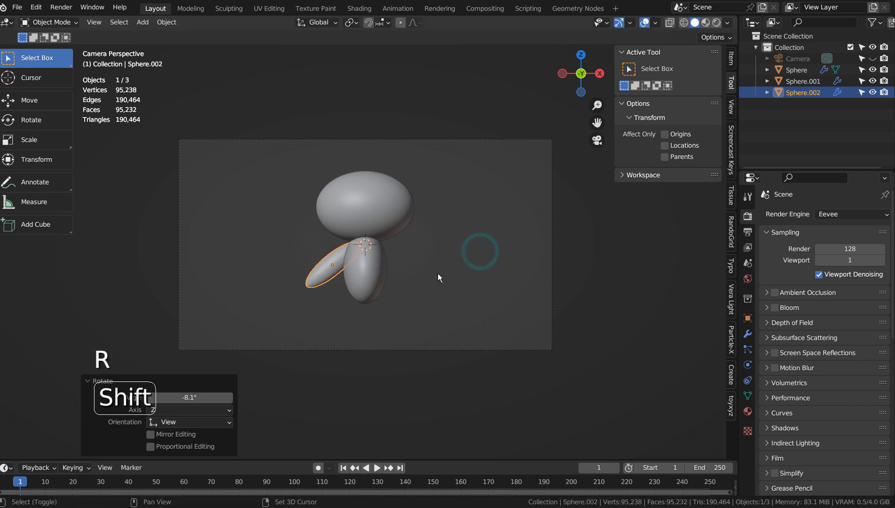
- Duplicate the arm, rotate the copy about -110° and move it about 2.54 m along X to the body's other side
key("shift+d")
key("r")
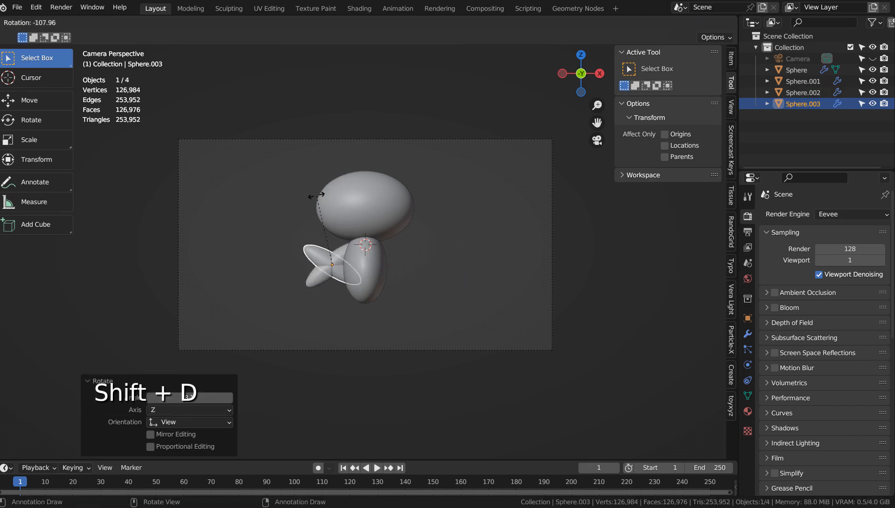
left_click(316, 195)
key("d")
key("x")
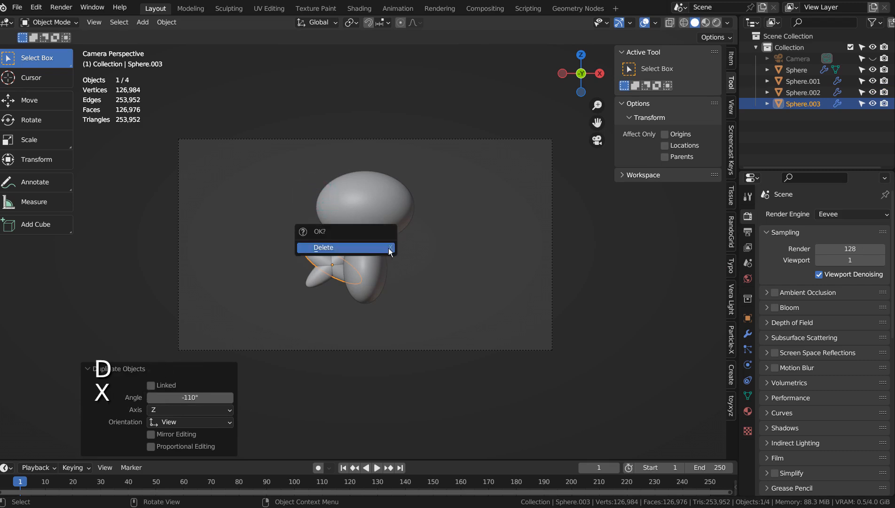
key("g")
key("x")
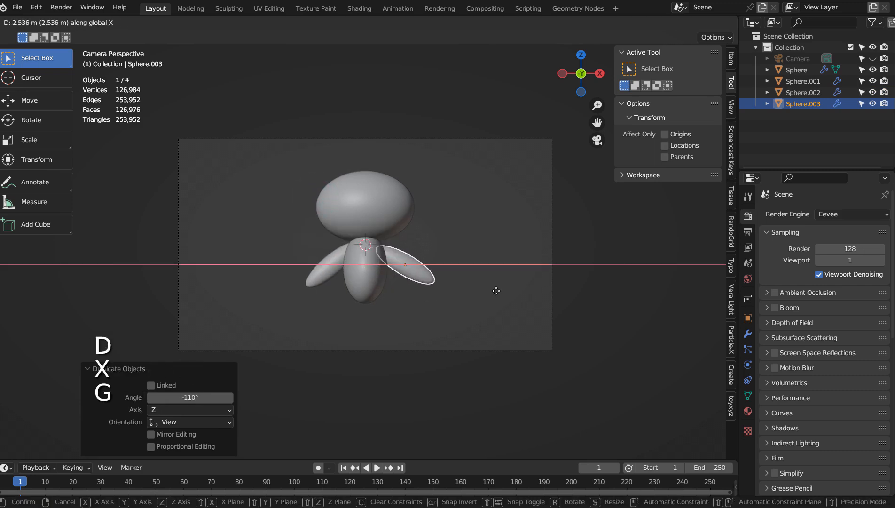
left_click(496, 290)
- Rotate the second arm about 2.9° and nudge it closer to the body
key("r")
key("g")
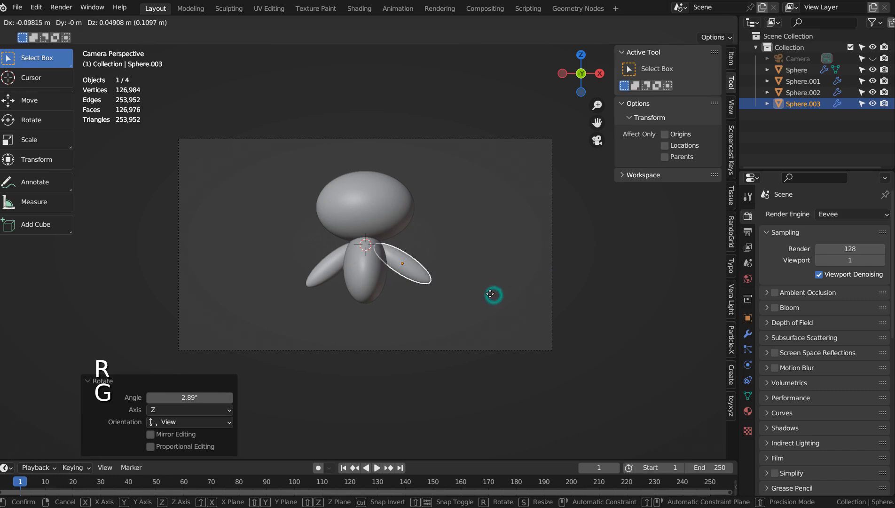
left_click(486, 299)
- Duplicate the second arm downward as a leg, rotate it about 42° and move it up against the bottom of the body
key("shift+d")
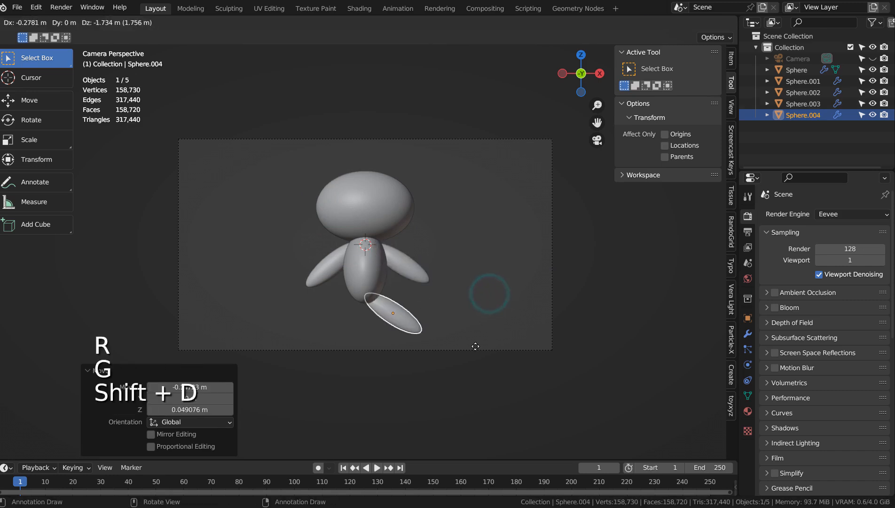
left_click(474, 346)
key("r")
left_click(437, 387)
key("g")
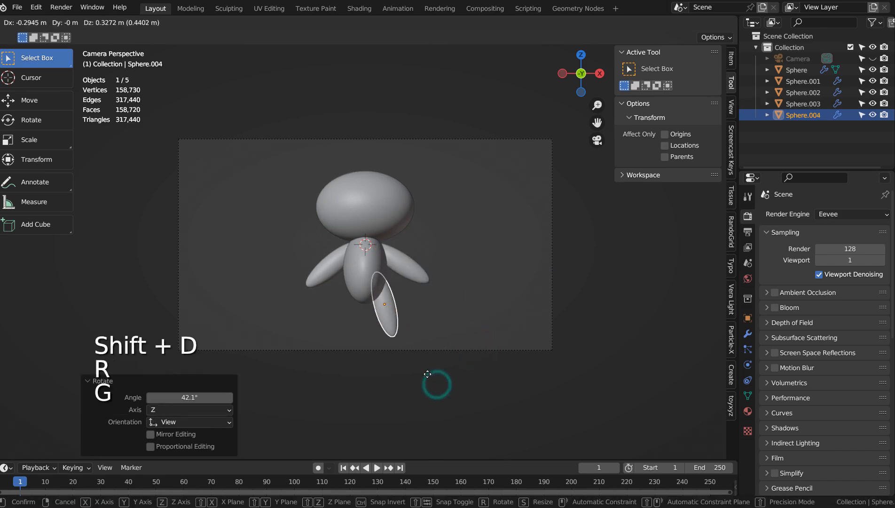
left_click(422, 361)
- Duplicate the leg about 0.82 m toward negative X and rotate and nudge the copy into a mirrored second leg
key("shift+d")
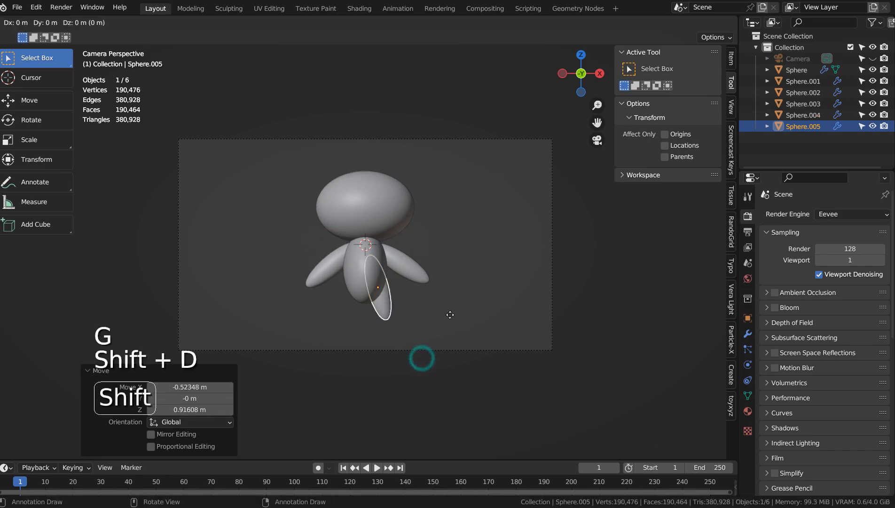
left_click(440, 314)
key("r")
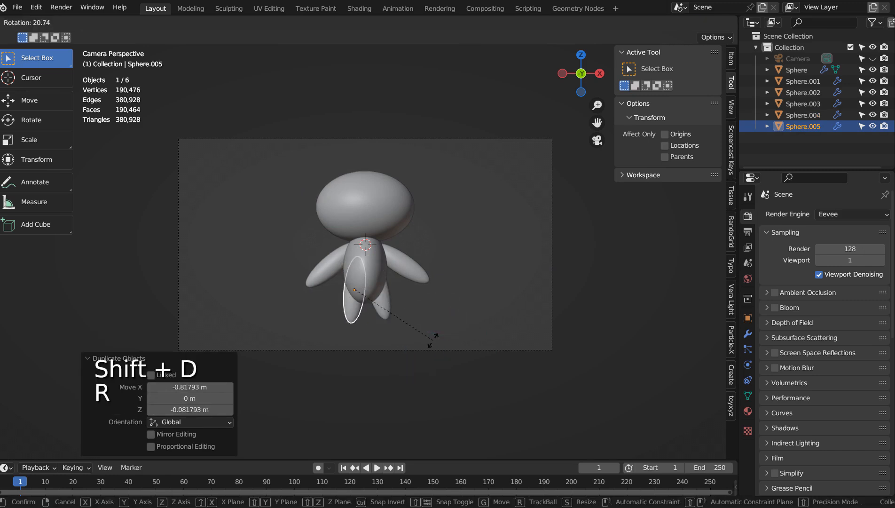
left_click(432, 344)
key("g")
left_click(431, 342)
key("r")
left_click(453, 336)
left_click(480, 301)
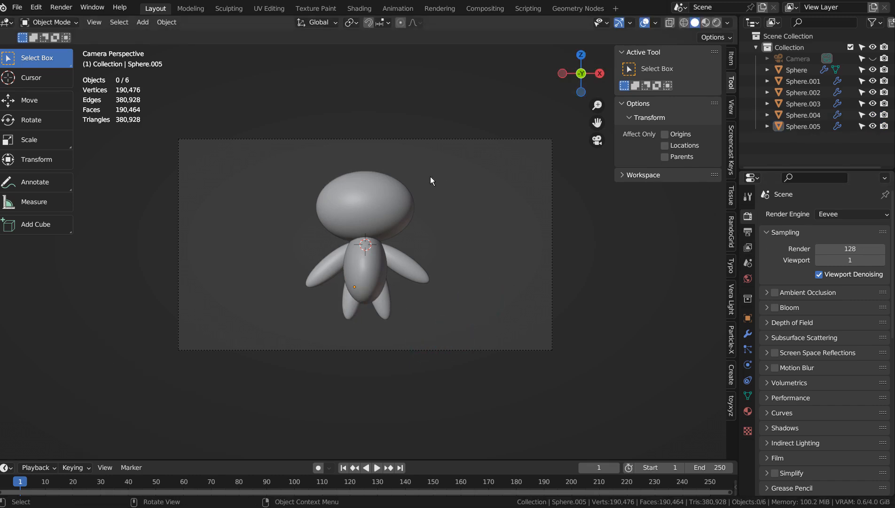
- Test-render the figure from the camera and lower all six parts along Z by about 0.74 m to centre them in the frame
key("F12")
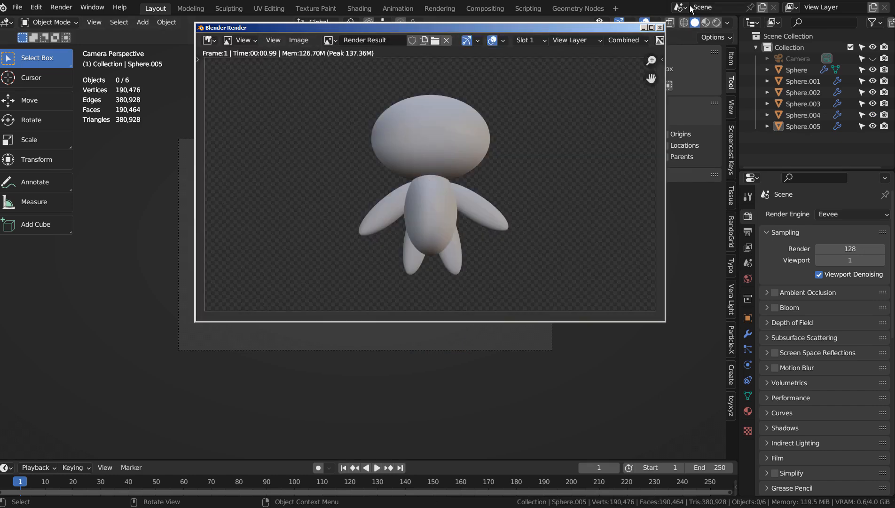
left_click(660, 29)
left_click_drag(294, 167, 448, 358)
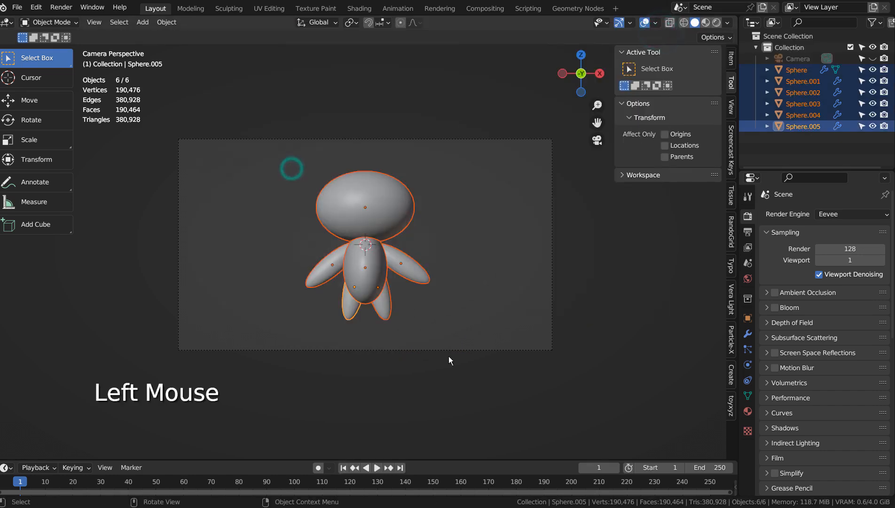
key("g")
key("z")
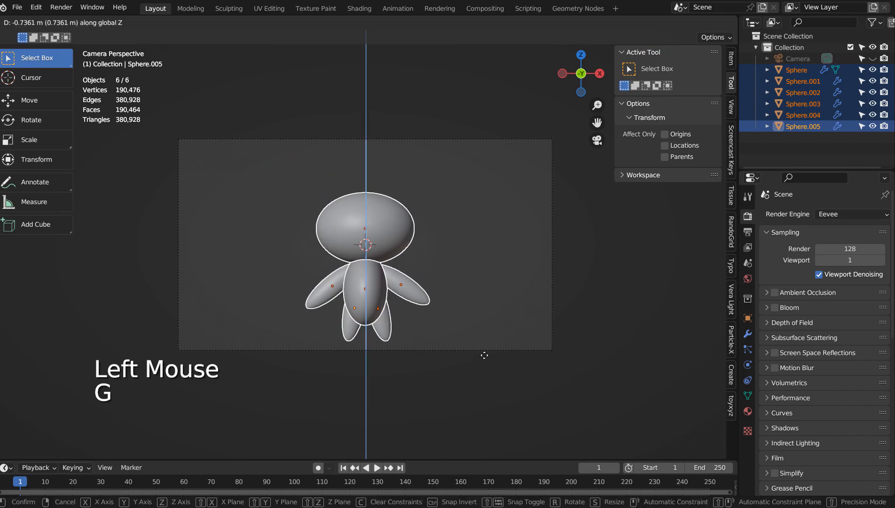
left_click(485, 355)
- Deselect all parts and render the repositioned figure
left_click(403, 223)
left_click(438, 221)
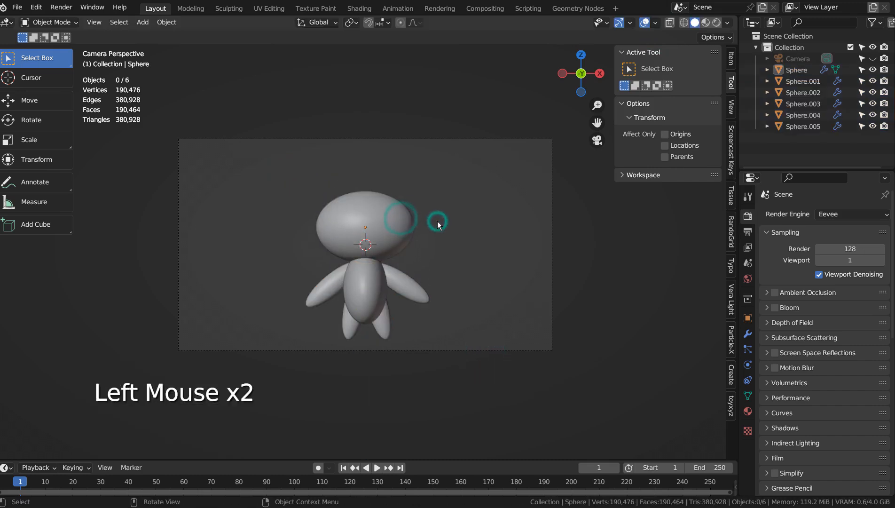
key("F12")
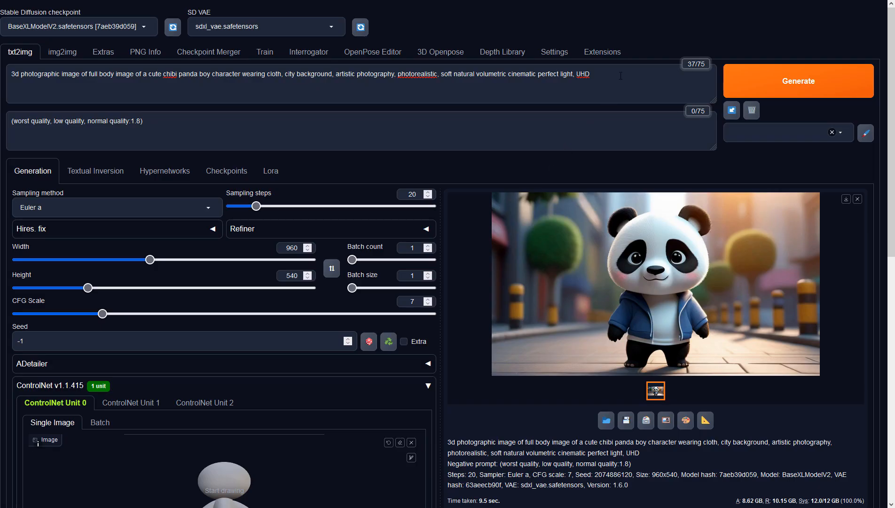
- In the Stable Diffusion web UI, set ControlNet Unit 0 to Depth with preprocessor none and model sai_xl_depth_256lora
left_click(621, 76)
left_click(296, 250)
left_click(294, 275)
scroll(469, 456, "down", 7)
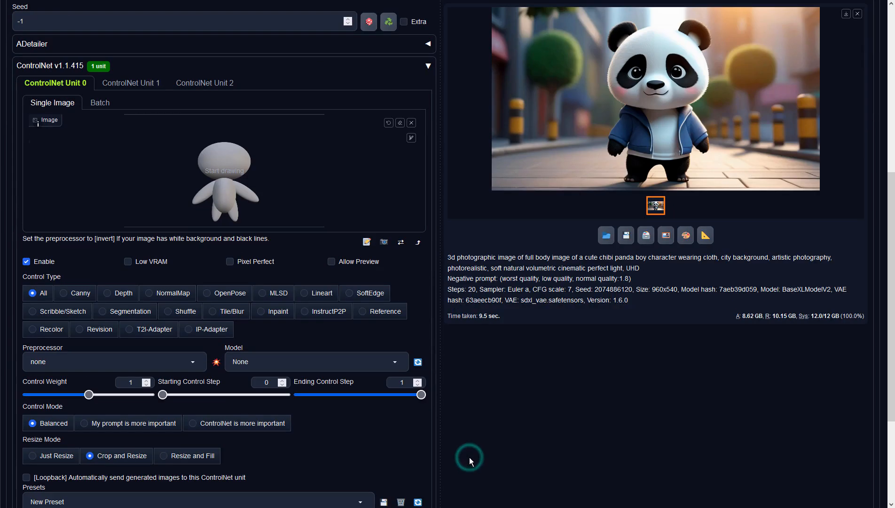
left_click(108, 293)
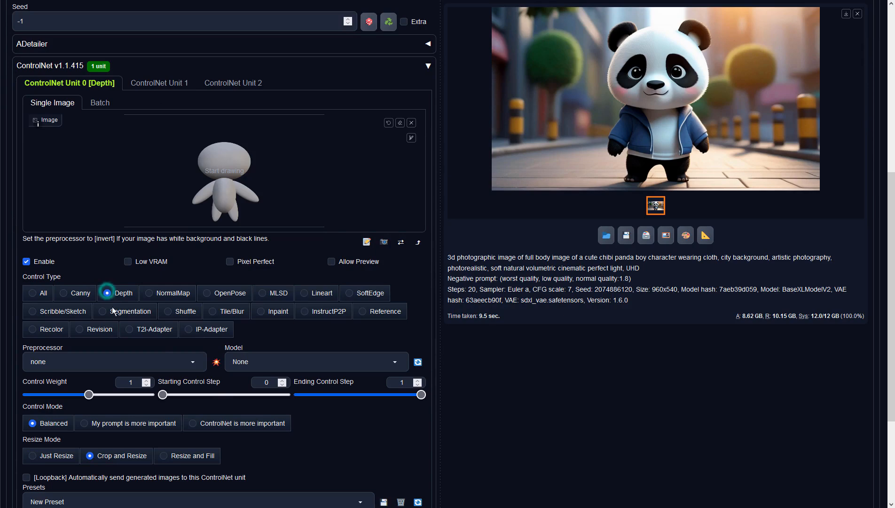
left_click(186, 359)
left_click(47, 308)
left_click(291, 369)
left_click(248, 348)
left_click(669, 296)
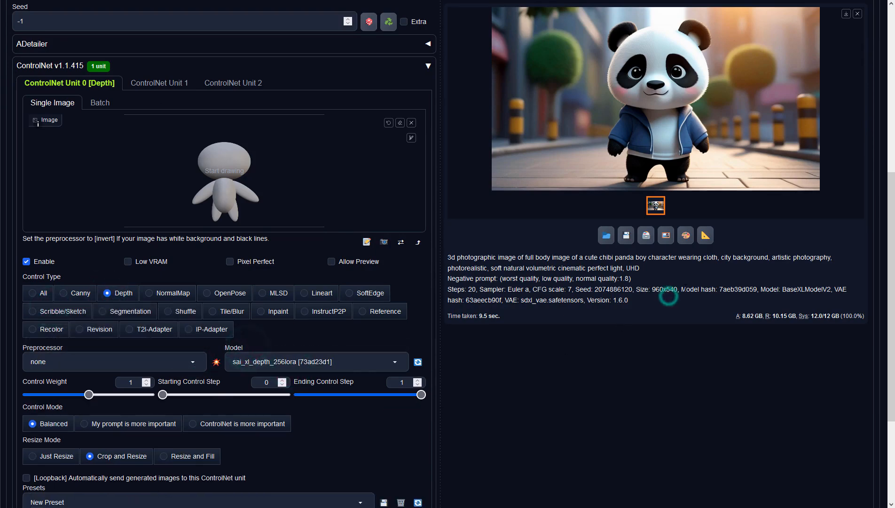
- Generate the depth-guided panda image from the existing prompt and inspect the result at full size
scroll(670, 296, "up", 7)
left_click(799, 81)
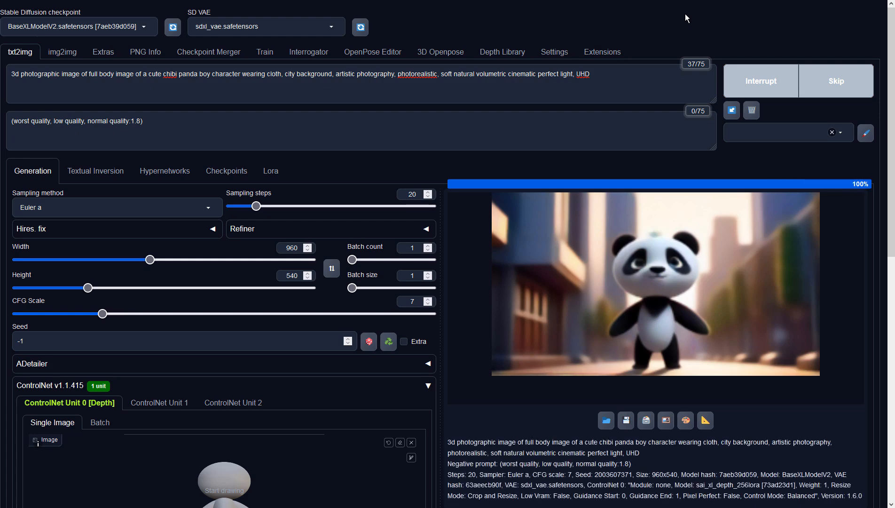
left_click(585, 237)
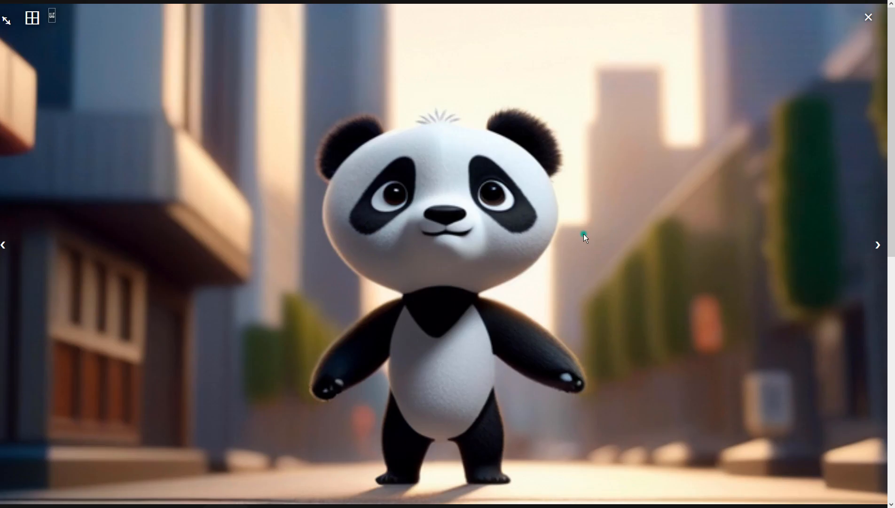
left_click(532, 275)
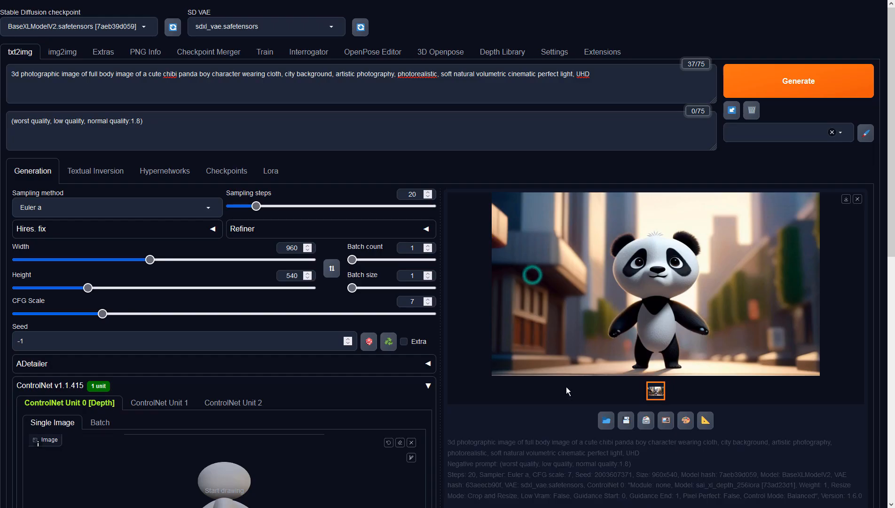
- Send the generated panda image with its prompts to img2img and check the resize and denoising settings
left_click(667, 422)
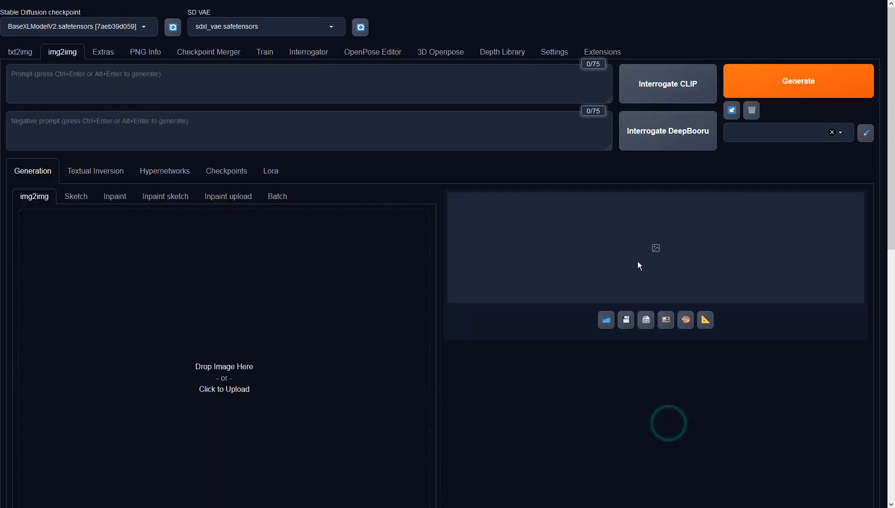
scroll(523, 278, "down", 5)
scroll(523, 279, "down", 5)
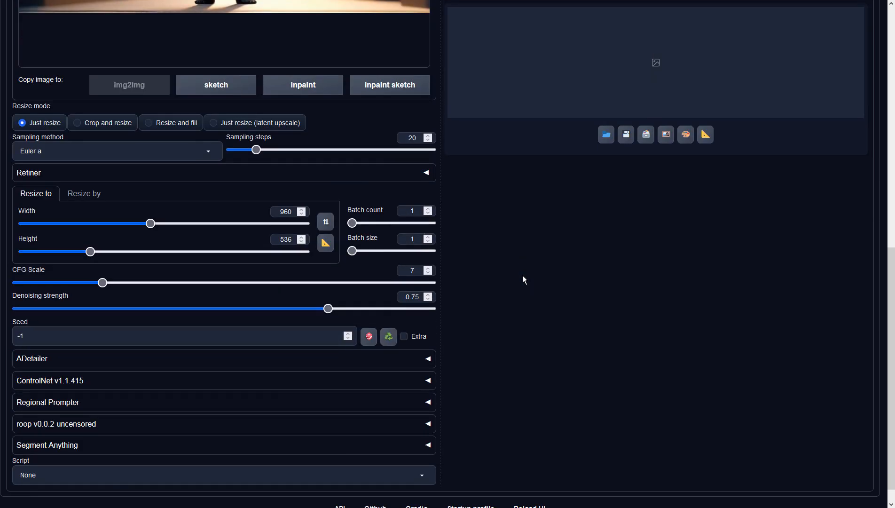
- Generate an img2img version of the panda image and open the result at full size
scroll(495, 292, "up", 10)
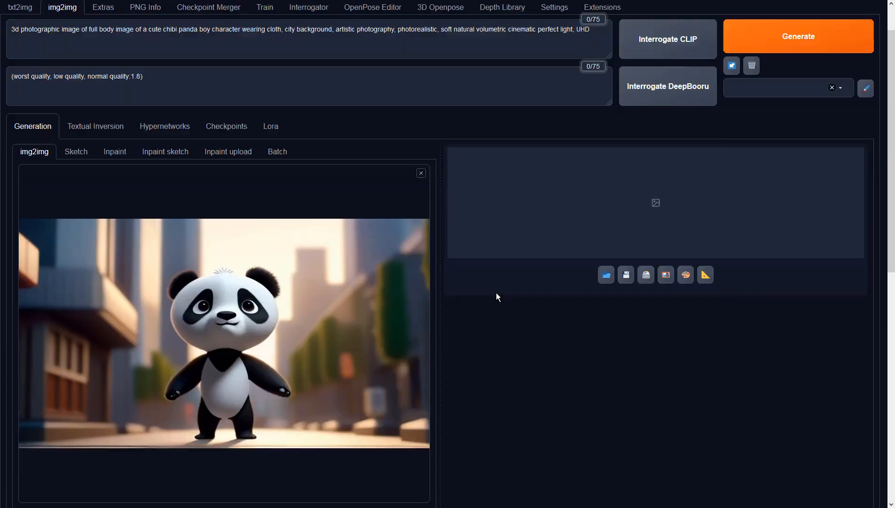
left_click(730, 74)
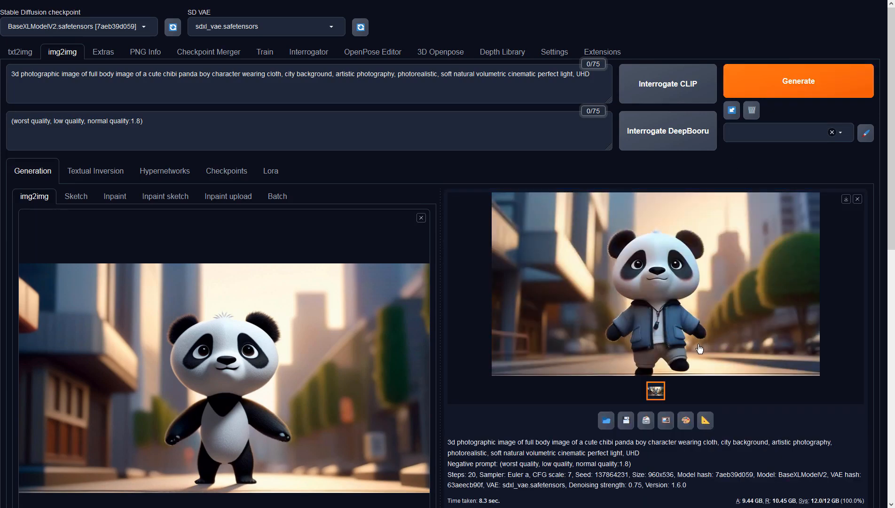
left_click(688, 281)
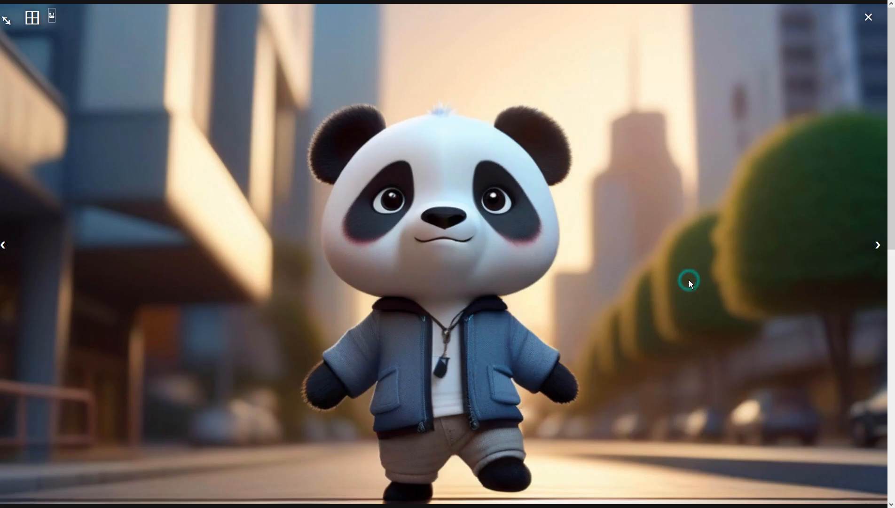
- Generate another img2img version from the original unclothed panda image and inspect it at full size
left_click(631, 255)
left_click(749, 87)
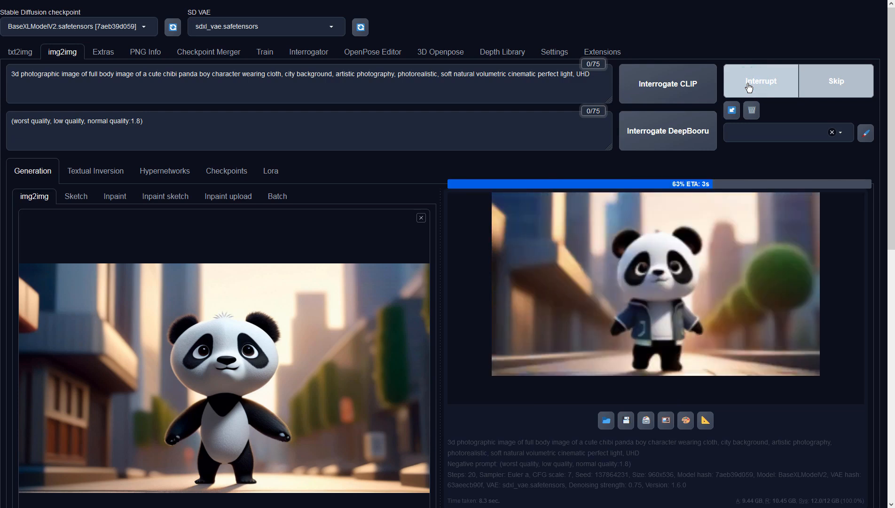
left_click(694, 301)
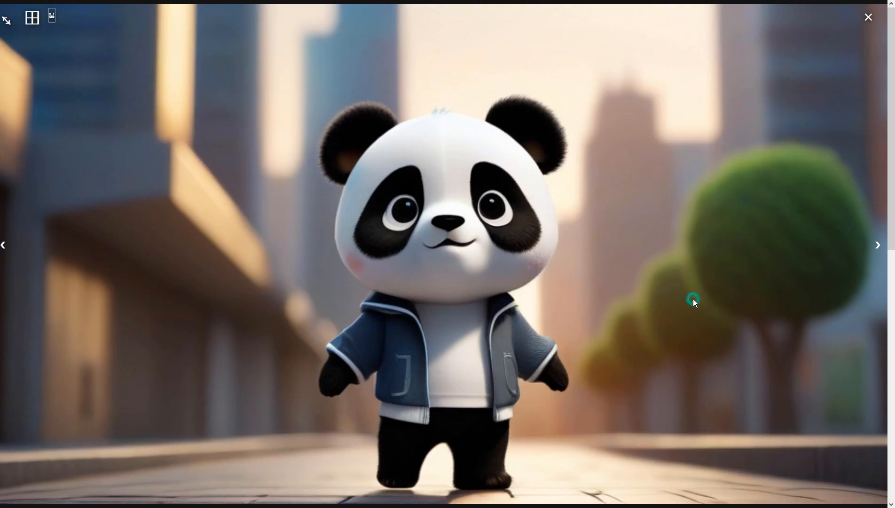
left_click(686, 340)
- Send the white-trimmed jacket panda back to img2img and generate a new version from it, checking it at full size
left_click(670, 424)
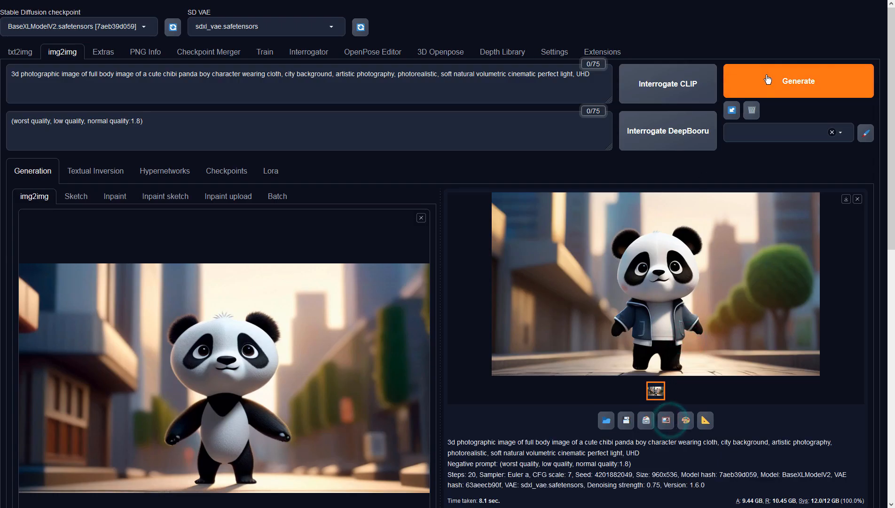
left_click(768, 77)
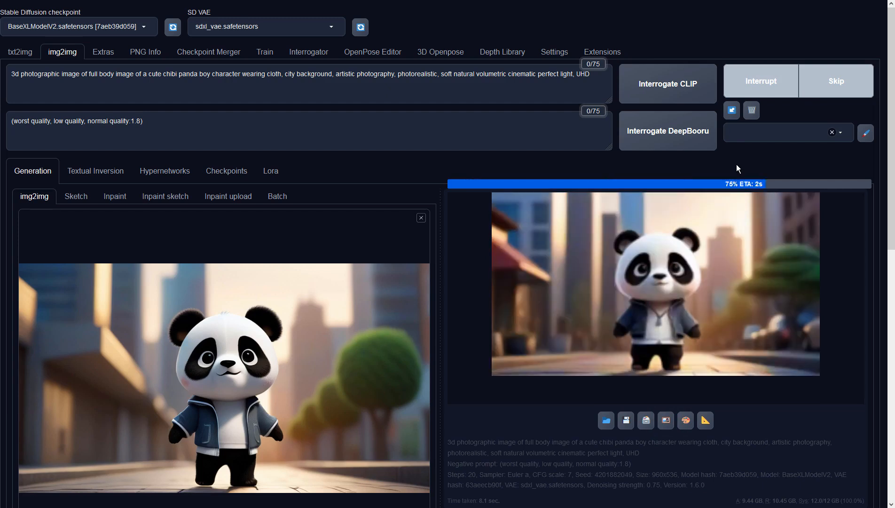
left_click(717, 264)
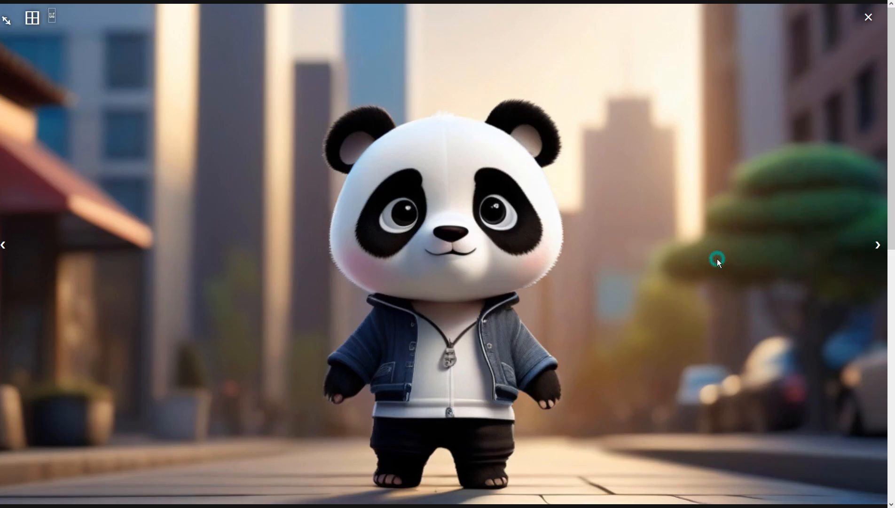
left_click(718, 262)
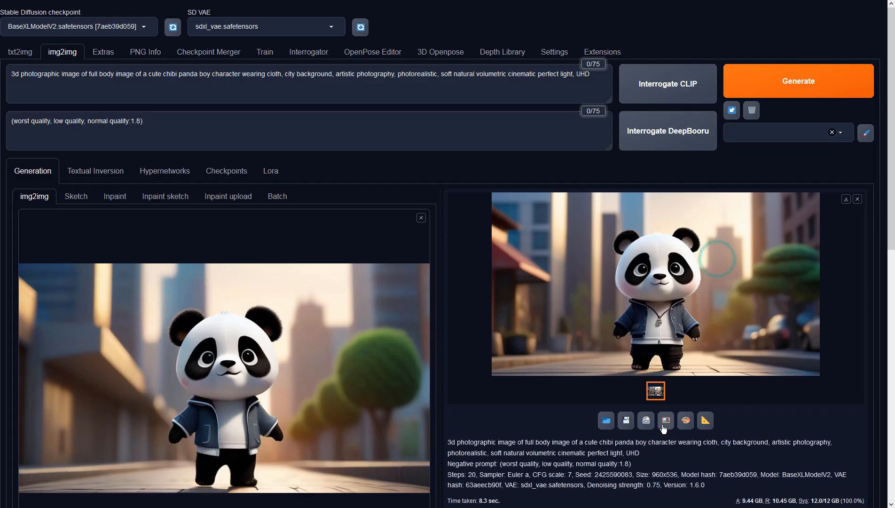
- Use the latest panda with the zipper pendant as the img2img input and generate another version, viewing it enlarged
left_click(753, 91)
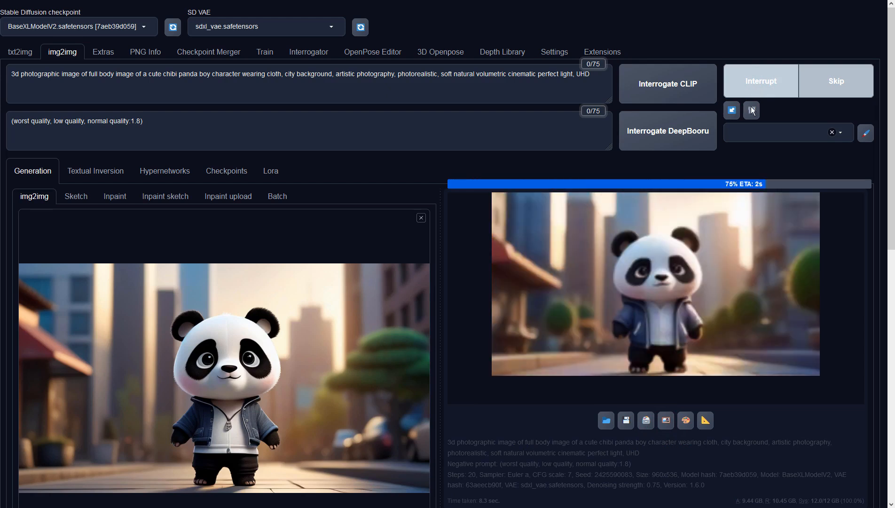
left_click(721, 199)
left_click(721, 200)
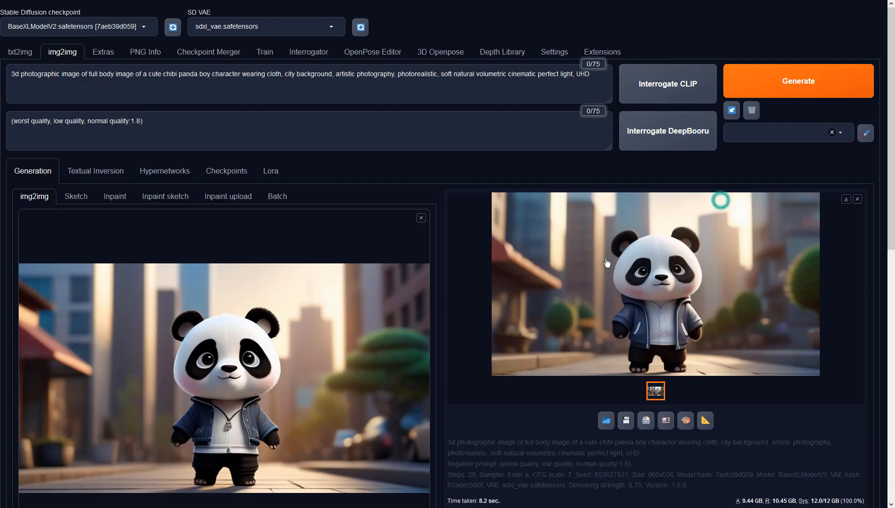
- Set the img2img denoising strength to 0.9 and the sampling method to DPM++ 2M Karras
scroll(352, 320, "down", 8)
left_click_drag(332, 310, 390, 310)
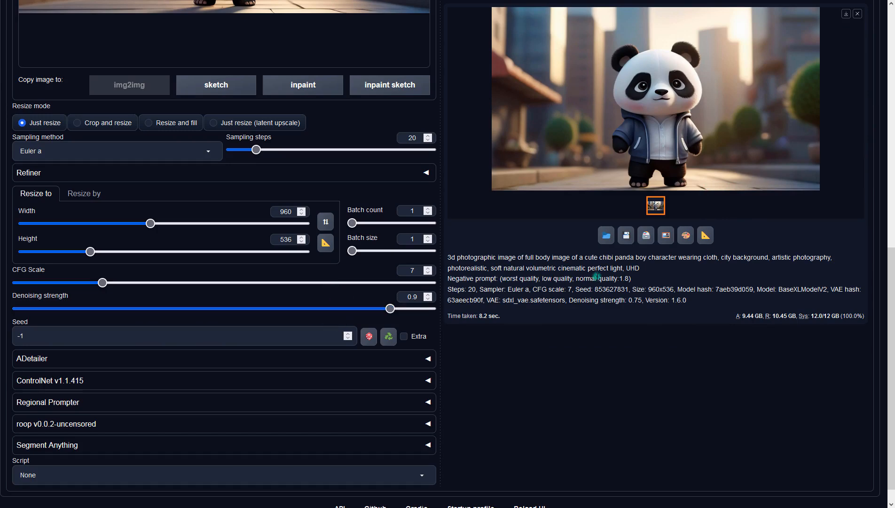
scroll(211, 414, "up", 7)
left_click(140, 477)
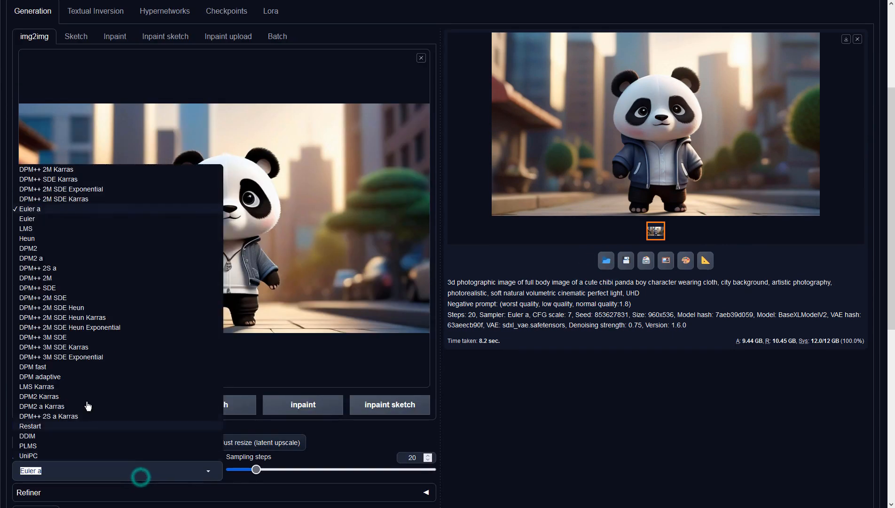
left_click(72, 167)
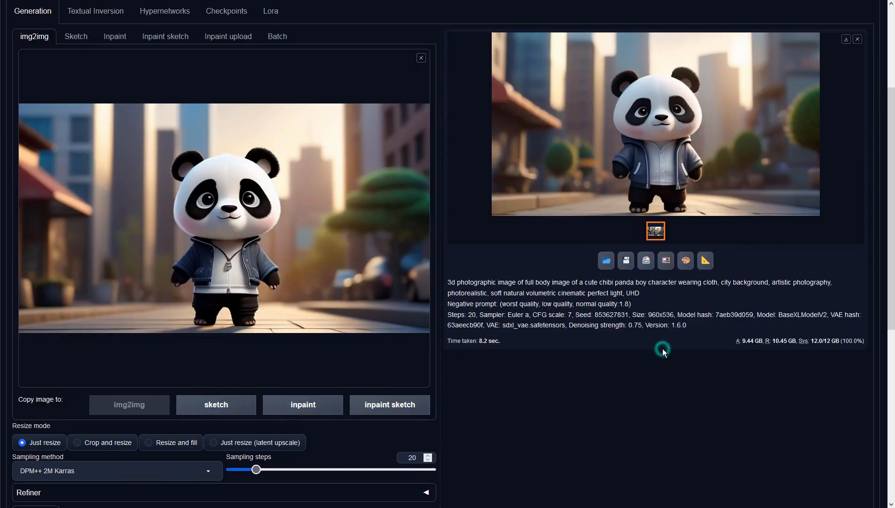
- Generate the panda with the new sampler and denoising settings and inspect the result at full size
scroll(662, 348, "up", 3)
left_click(760, 77)
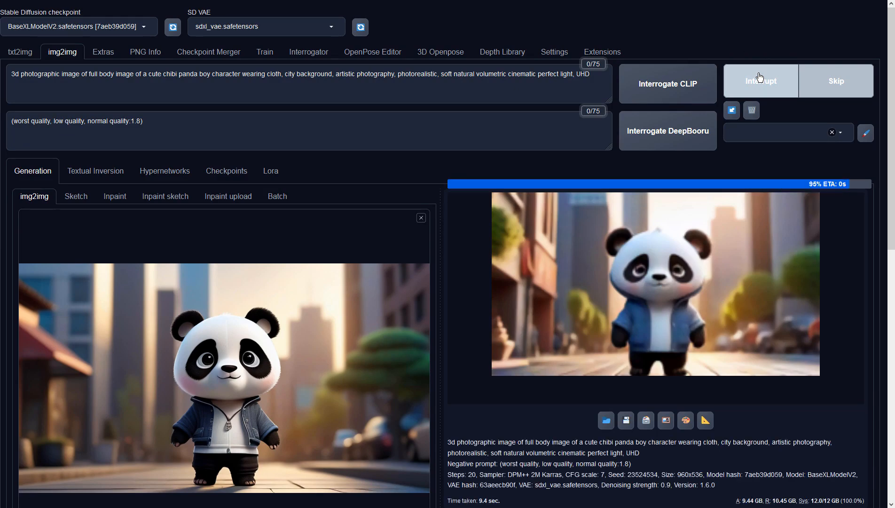
left_click(721, 214)
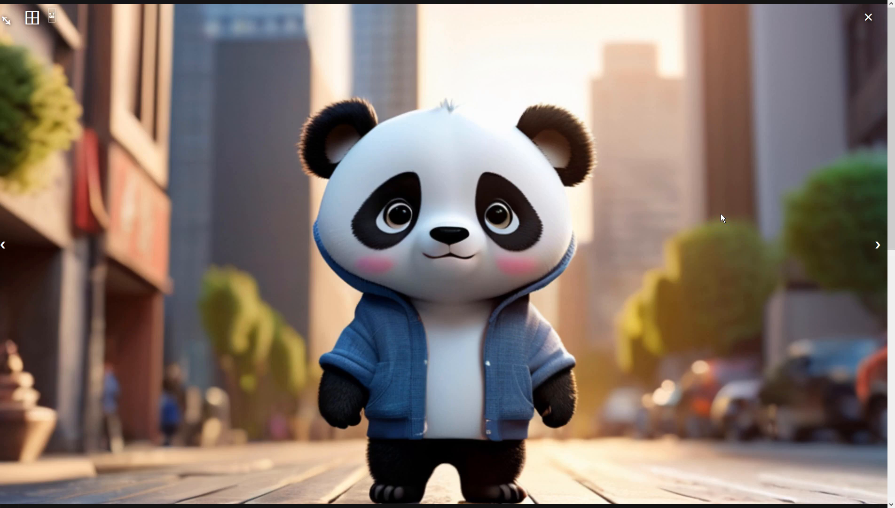
left_click(721, 213)
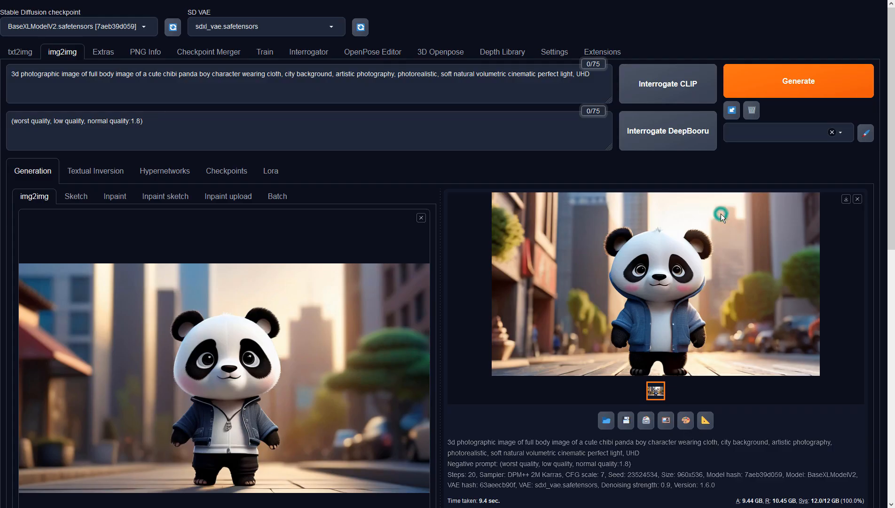
- Send the blue denim hoodie panda back to img2img and generate a new version from it, inspecting it enlarged
left_click(666, 420)
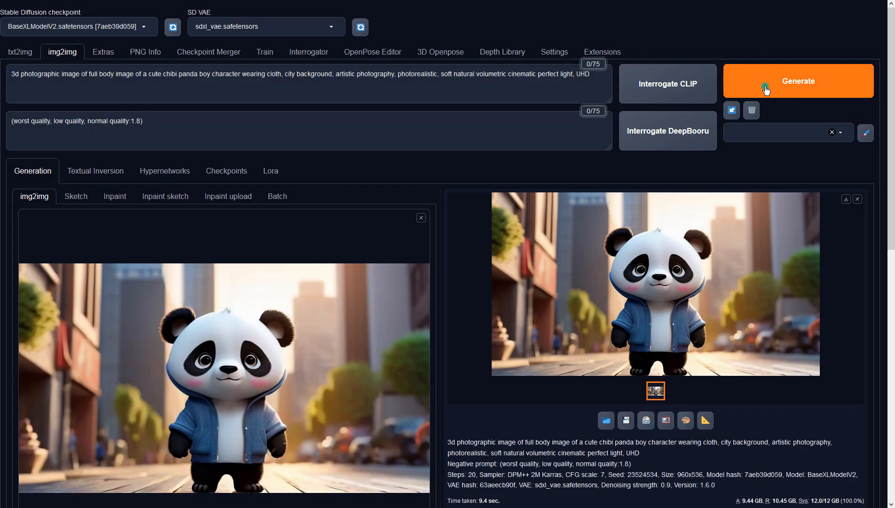
left_click(766, 89)
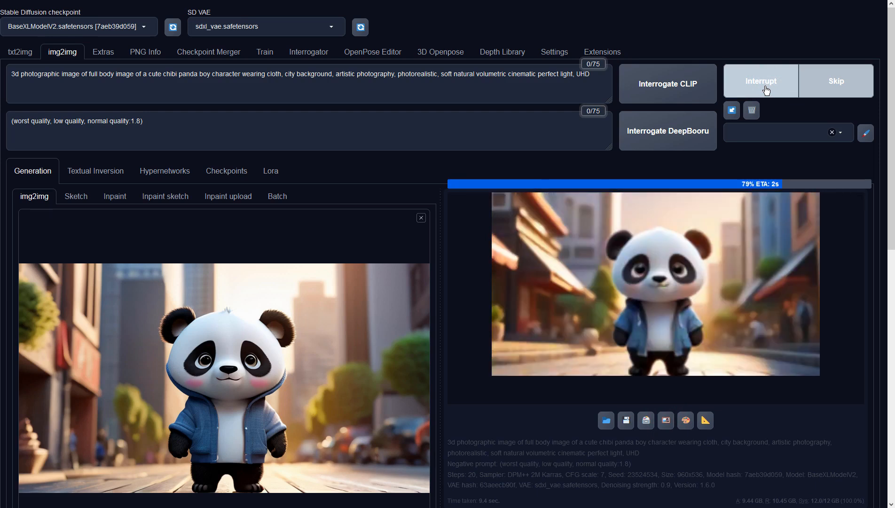
left_click(686, 211)
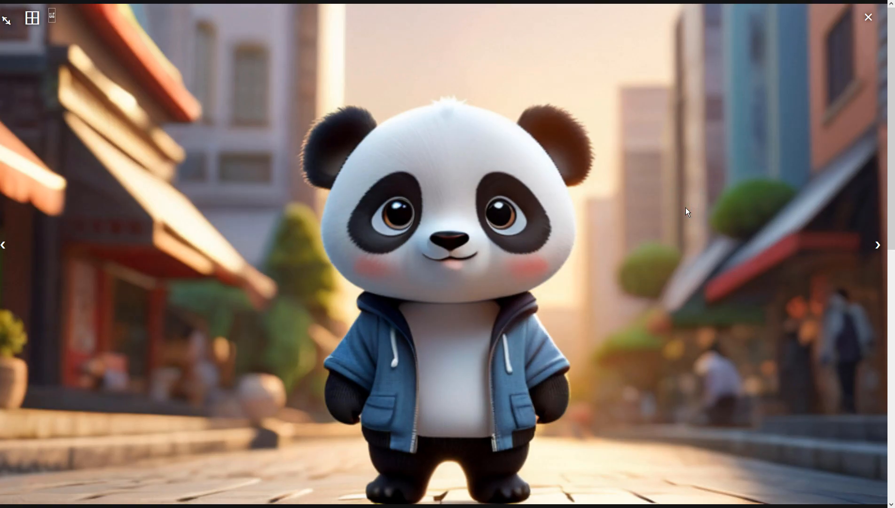
left_click(686, 210)
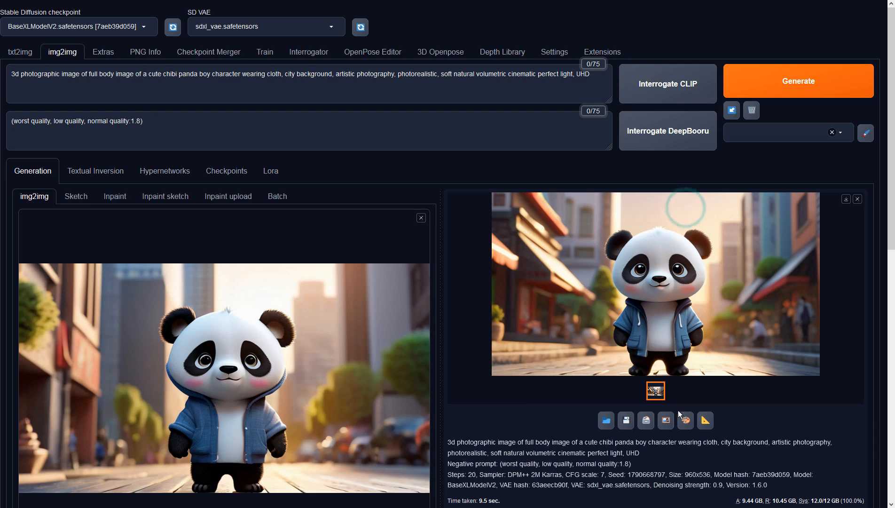
- Make the light-blue drawstring jacket panda the img2img input and generate the next version, checking it at full size
left_click(665, 421)
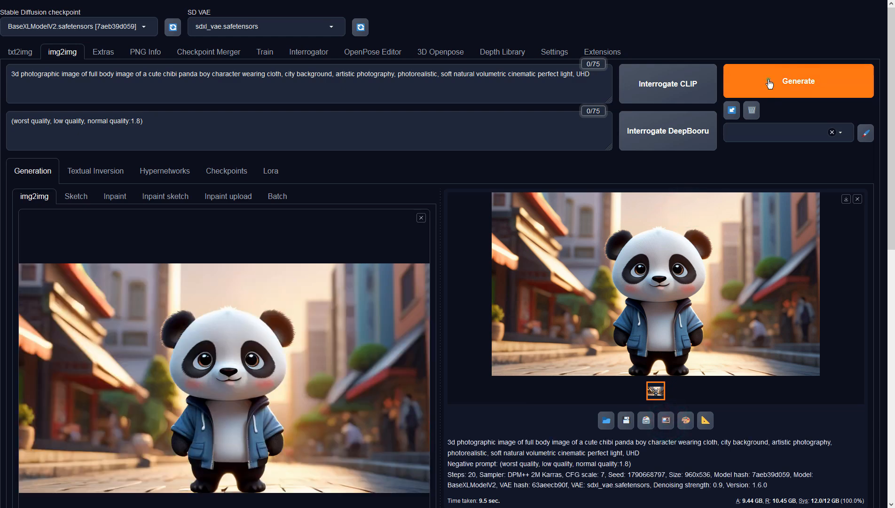
left_click(769, 83)
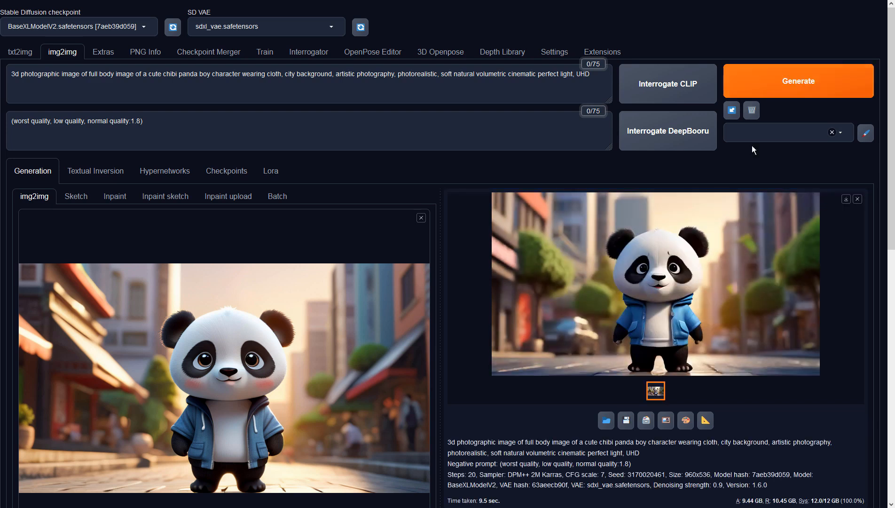
left_click(725, 233)
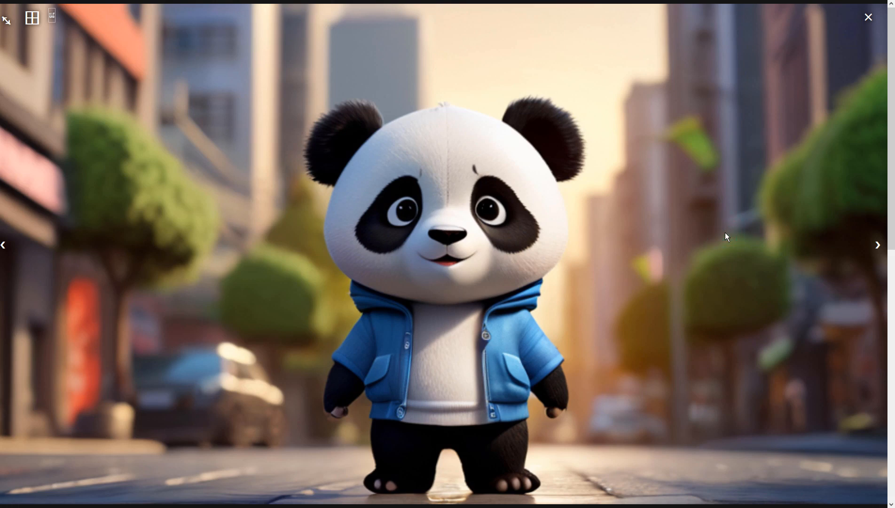
left_click(725, 233)
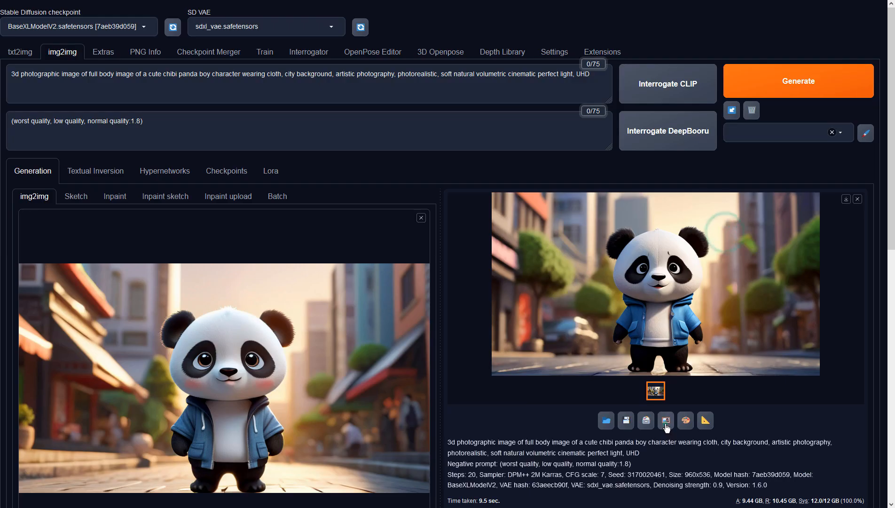
- Use the bright-blue jacket panda as the img2img input and generate another version, examining it at full size
left_click(741, 85)
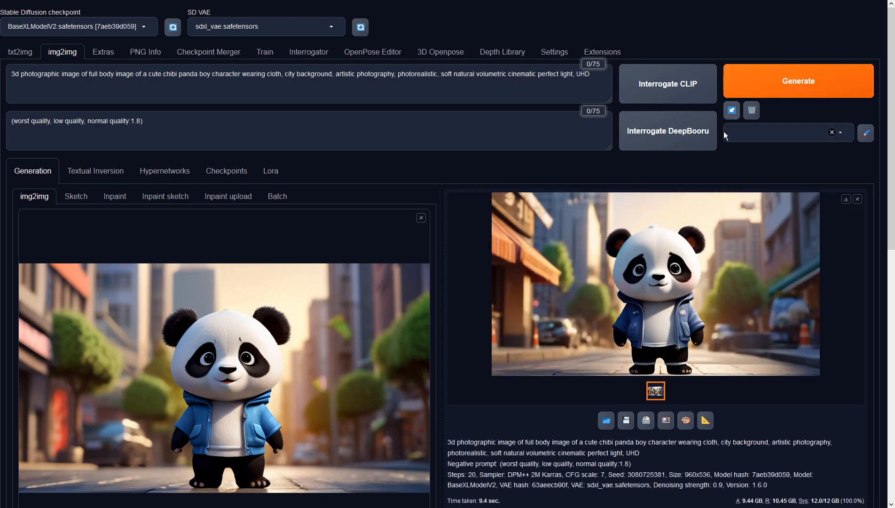
left_click(700, 235)
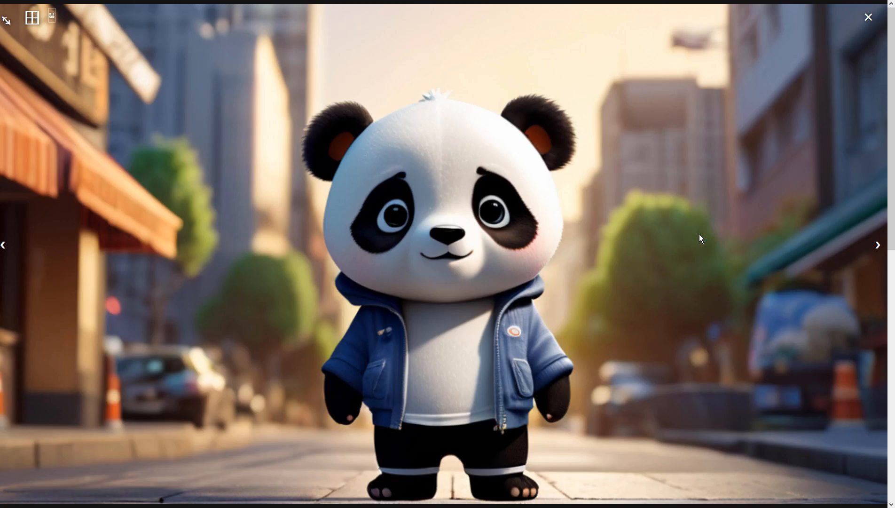
left_click(700, 234)
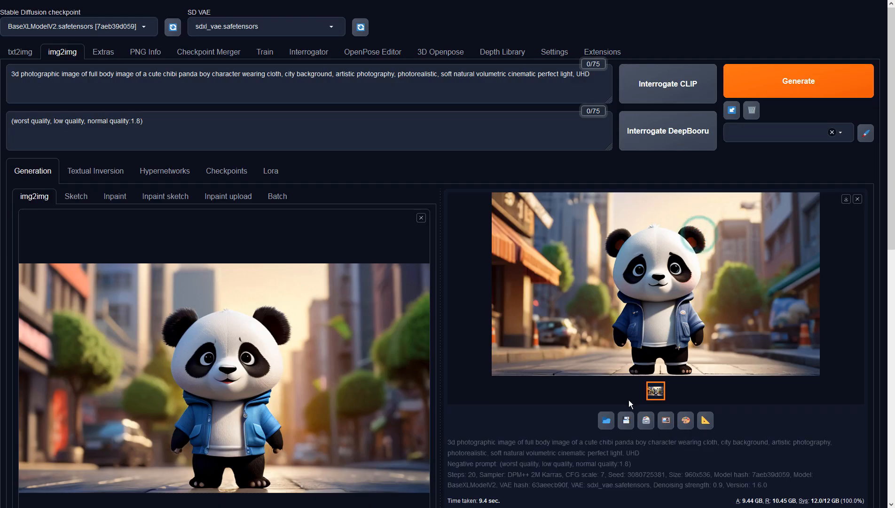
- Send the panda with the round jacket badge to img2img and generate a further version, opening it at full size
left_click(666, 419)
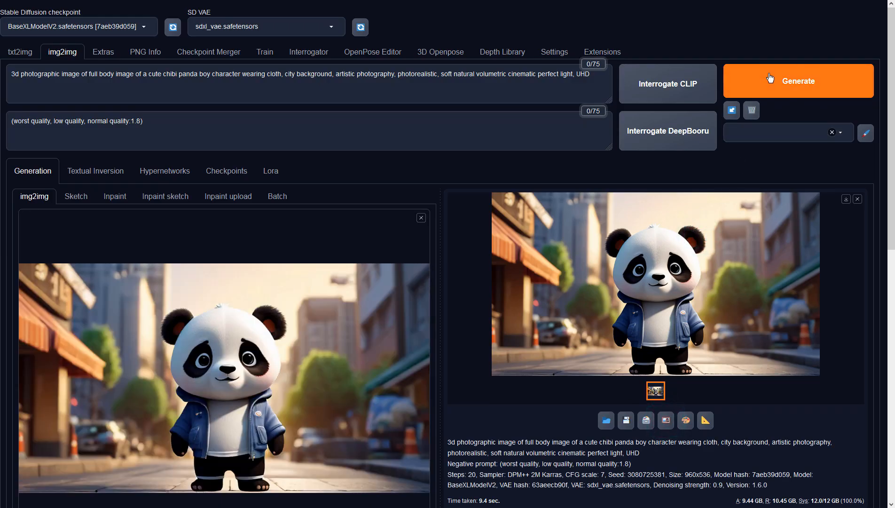
left_click(769, 76)
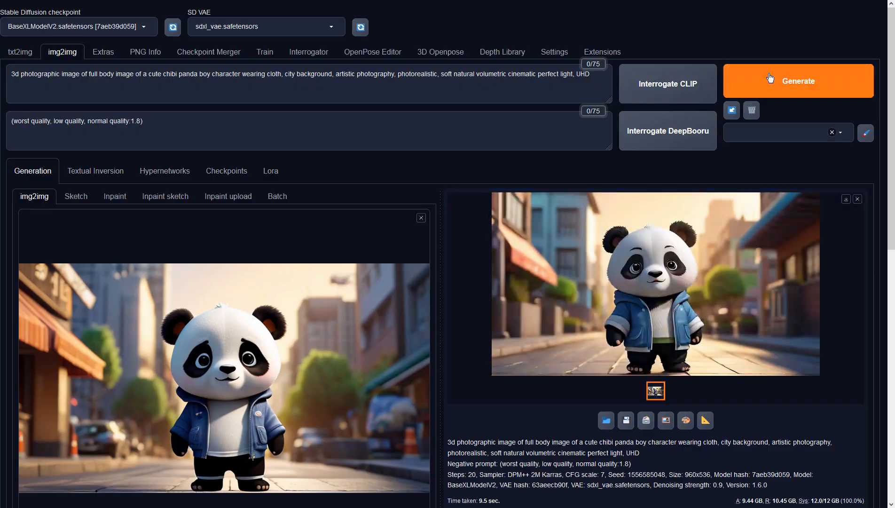
left_click(693, 342)
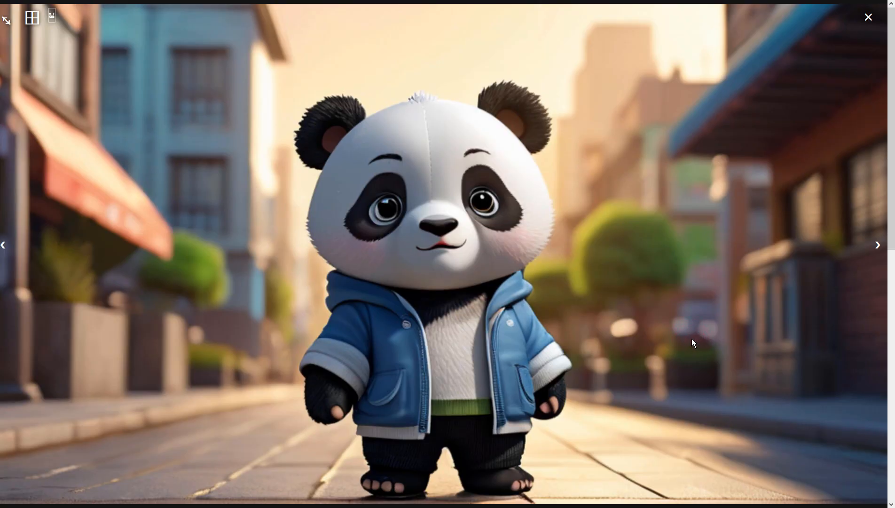